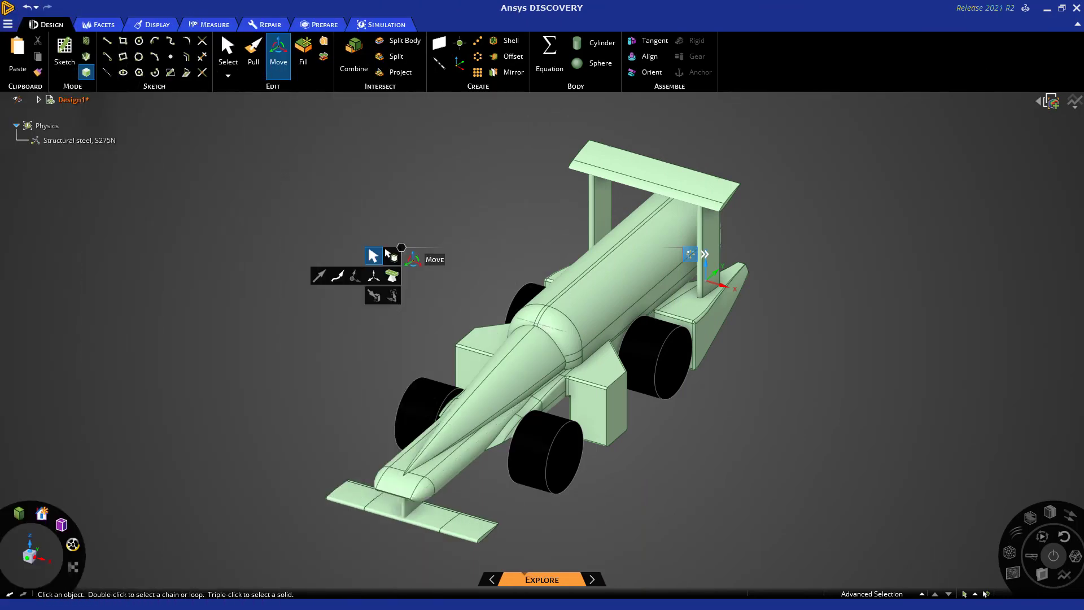
Bring up the Move tool's help overlay explaining how to select and drag objects
mouse_move(31, 514)
Browse the Pull and Home help pages, then exit Help to return to the car model
click(1025, 8)
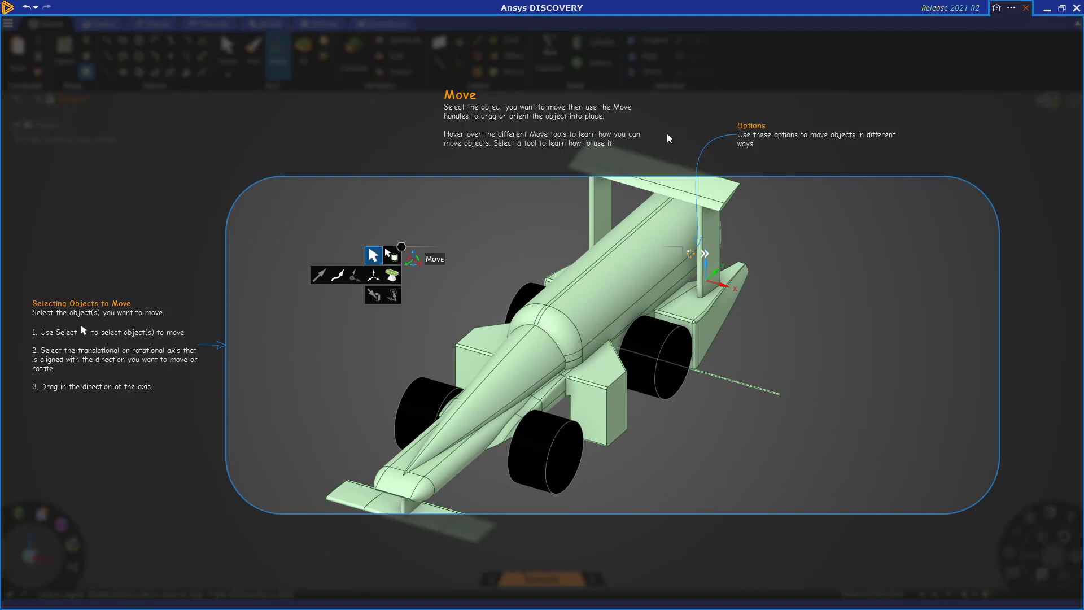
mouse_move(339, 277)
click(1011, 9)
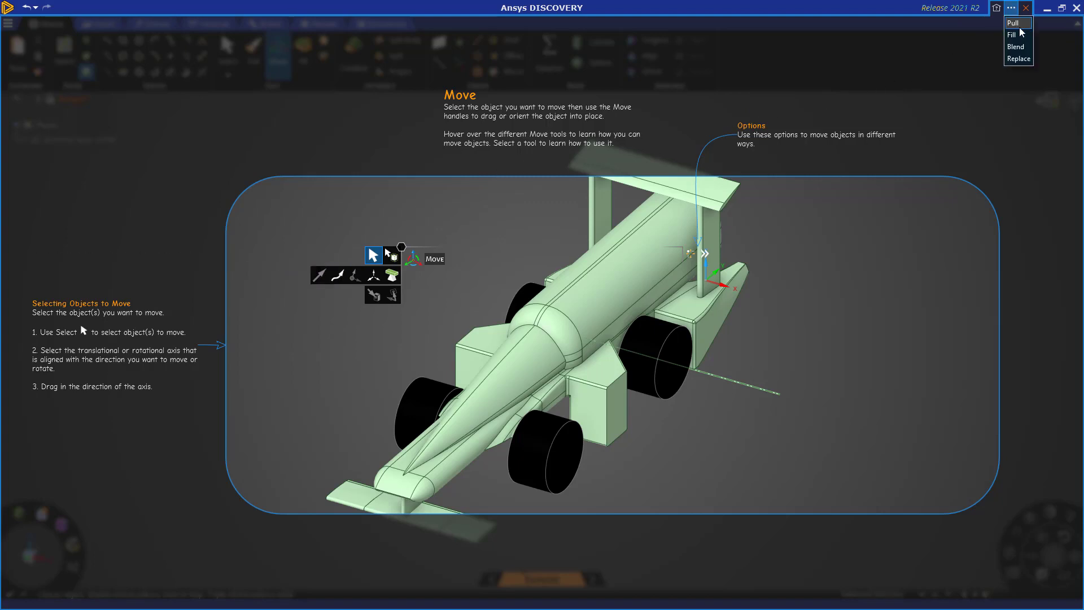
click(1020, 27)
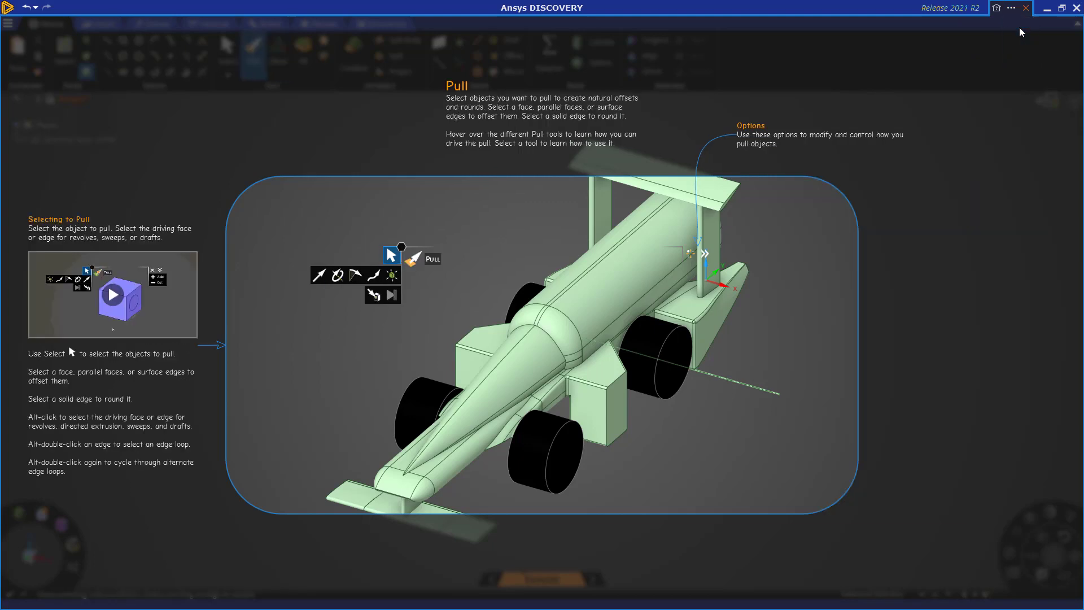
click(997, 9)
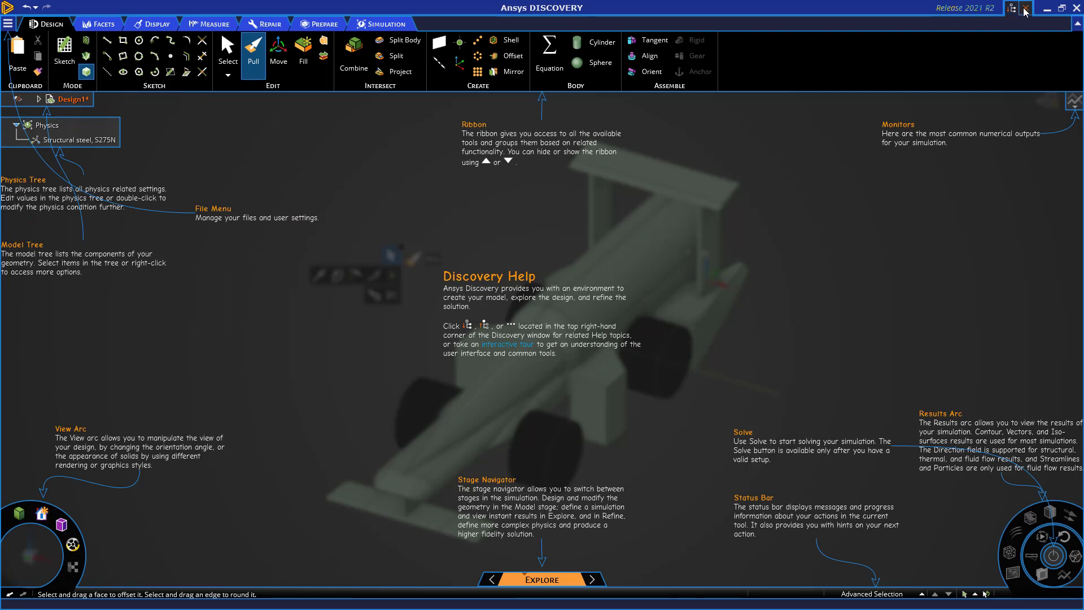
click(1025, 10)
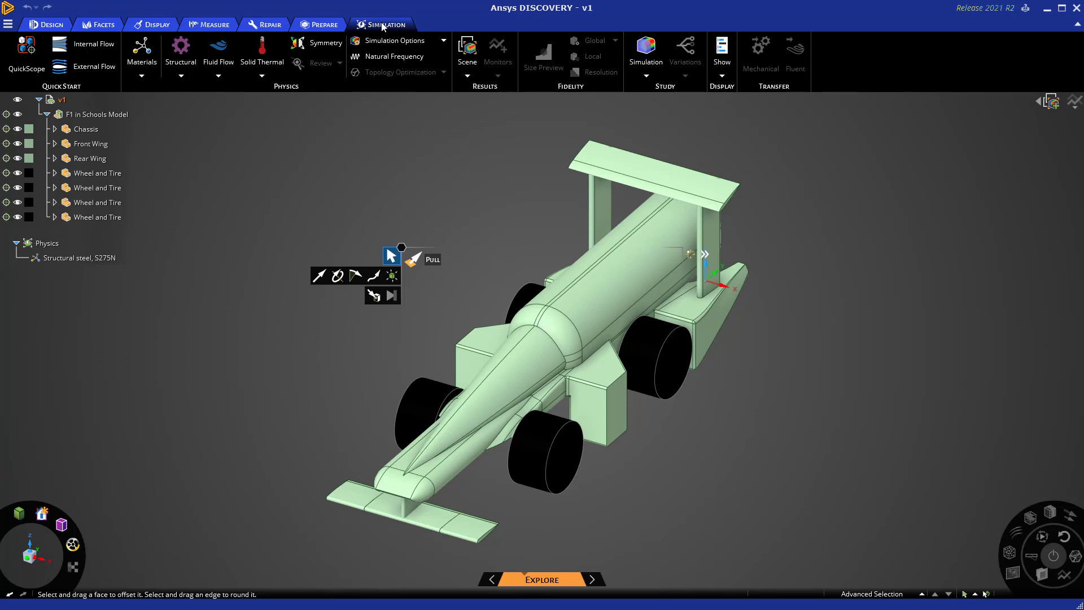
Enclose the car in an External Flow domain, setting the inlet direction and the bottom face as ground
click(89, 73)
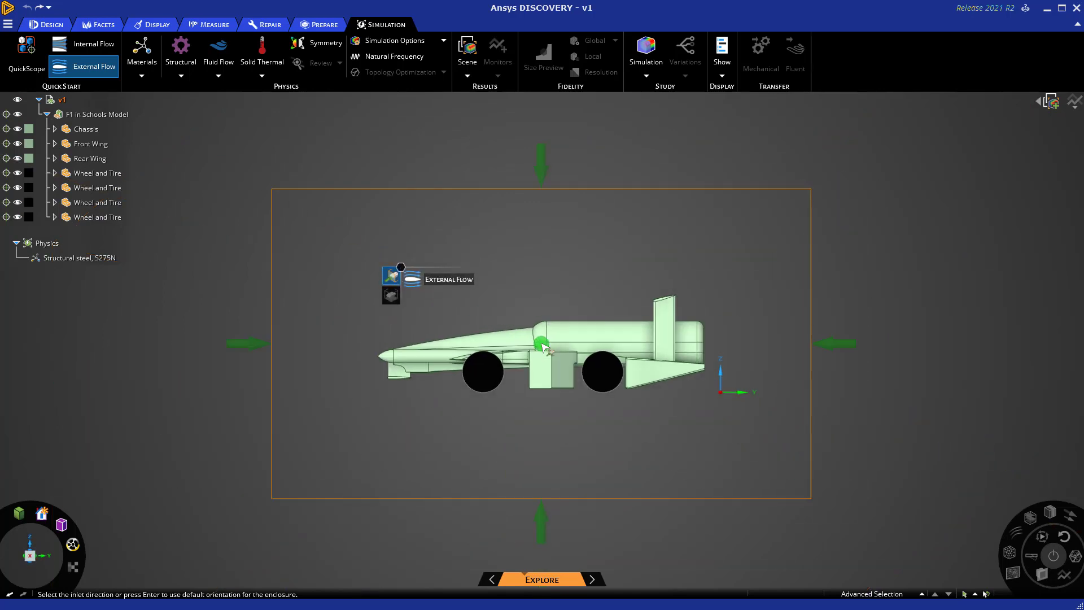
middle_drag(430, 388, 447, 391)
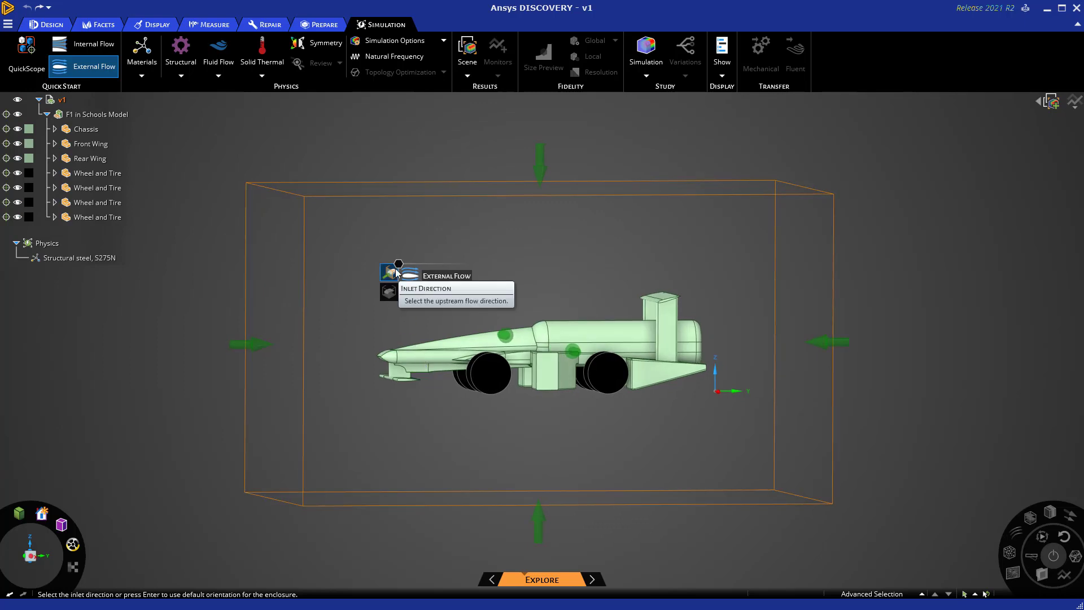
click(257, 350)
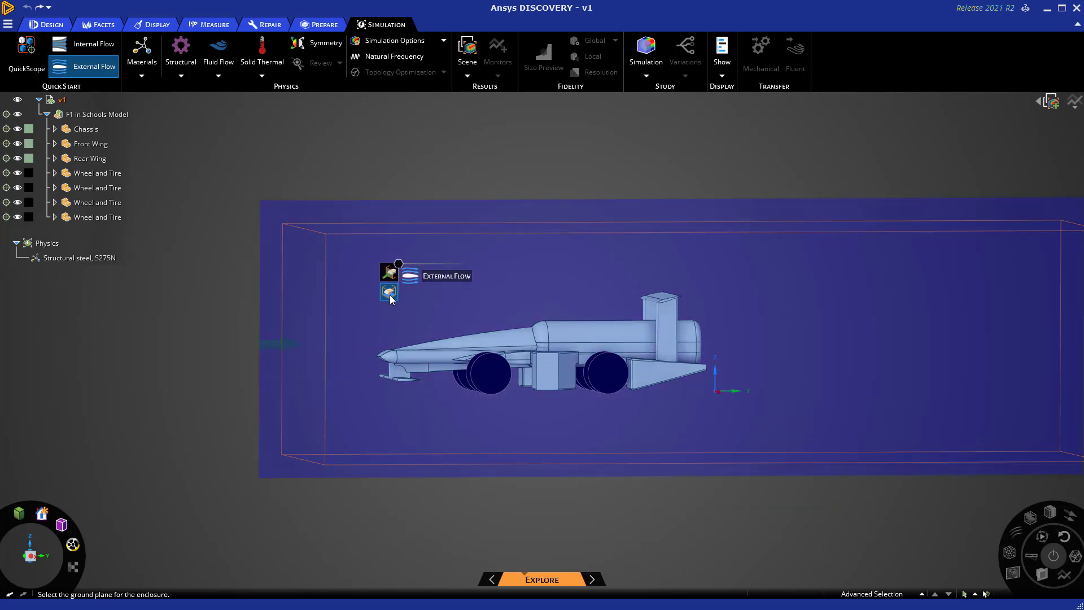
click(395, 464)
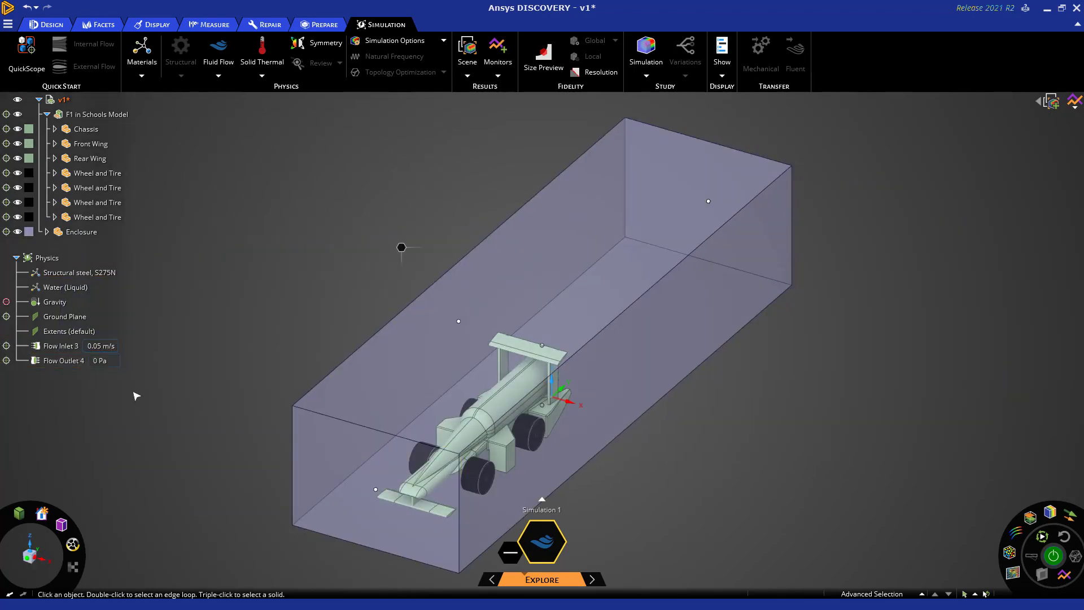
Check the fluid region, then set the Flow Inlet 3 velocity to 30 mph (13.411 m/s)
mouse_move(401, 247)
click(88, 289)
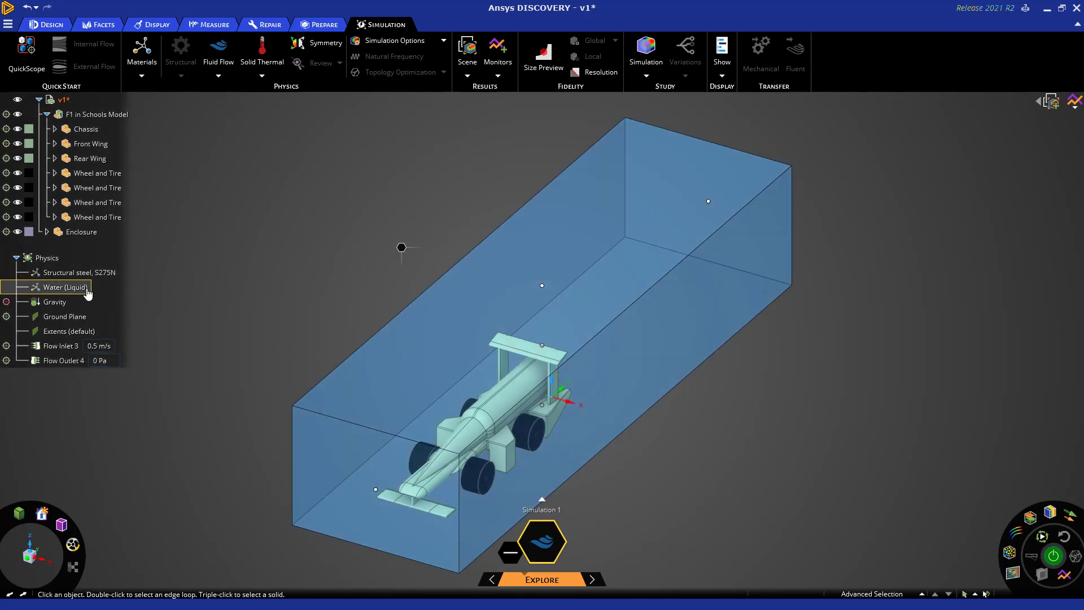
click(144, 308)
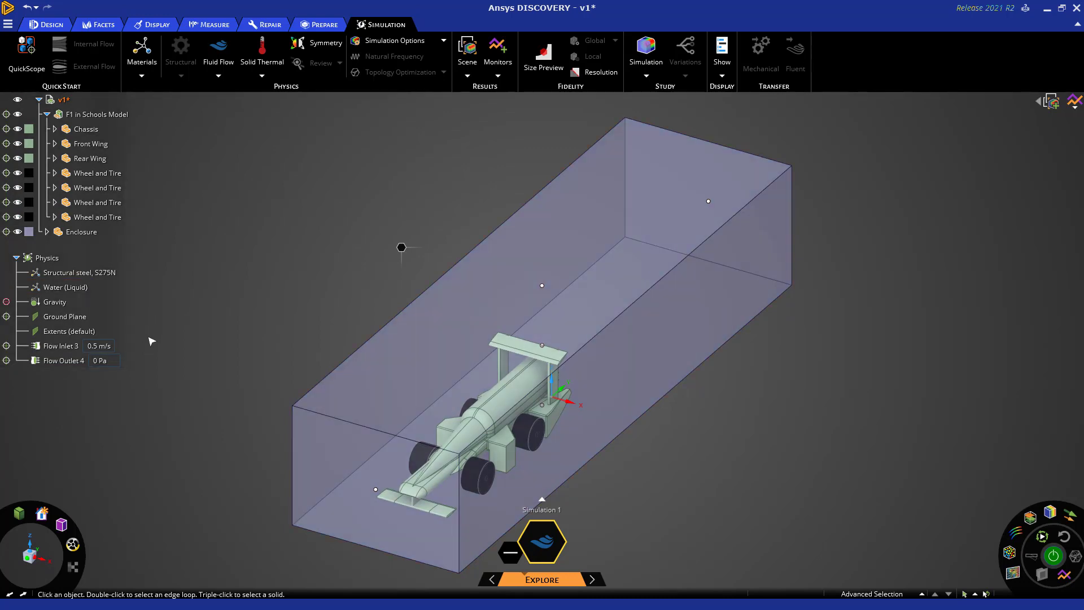
click(103, 347)
text(30)
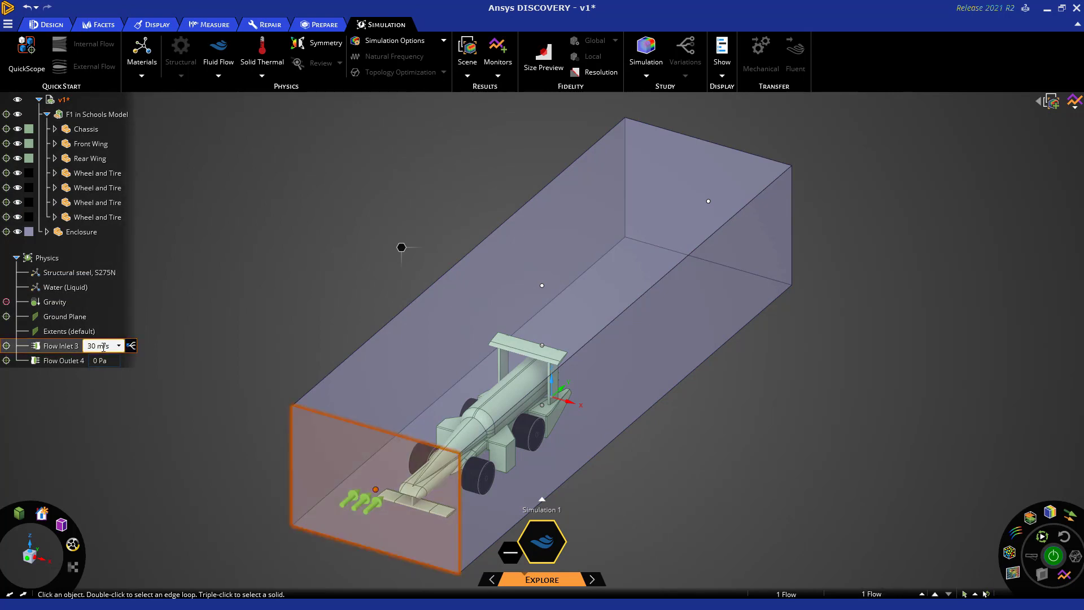
click(118, 345)
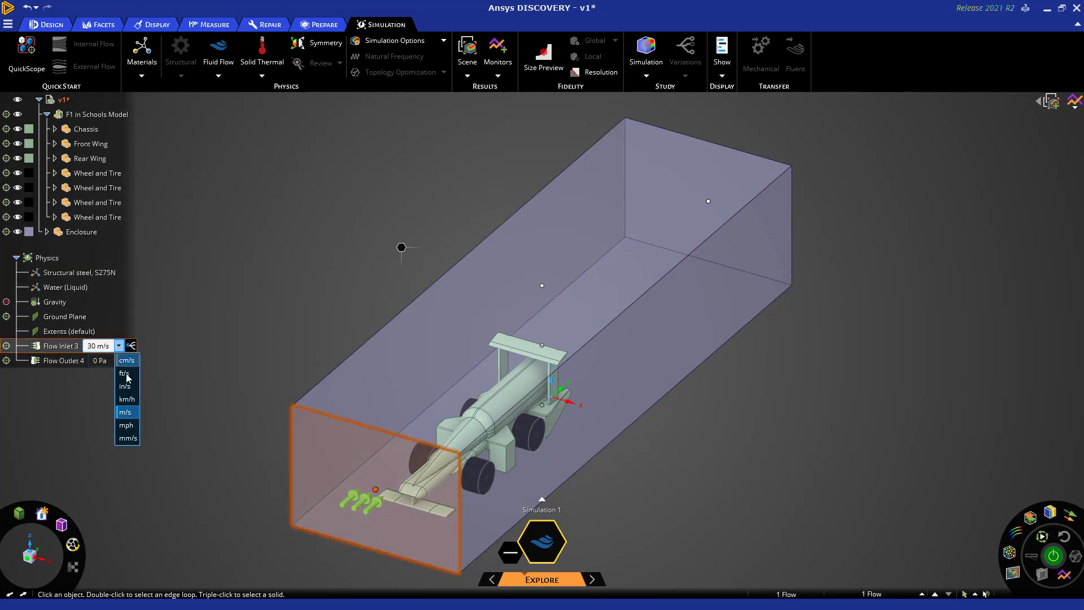
click(126, 424)
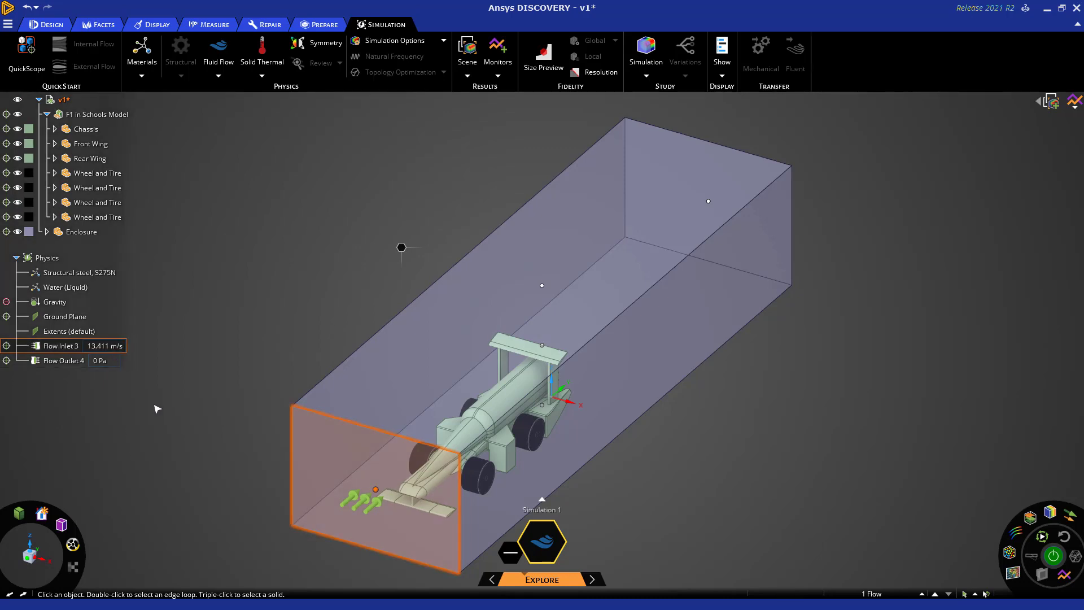
click(157, 409)
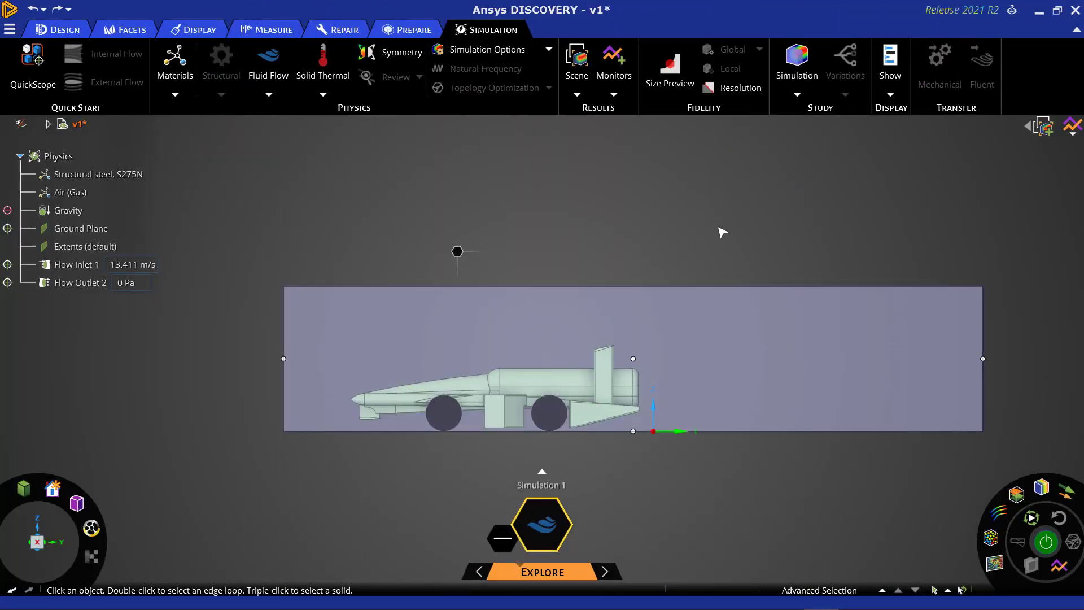
Hide the enclosure face and add a Y-direction Force monitor on the whole car, named Y Force 6
right_click(457, 254)
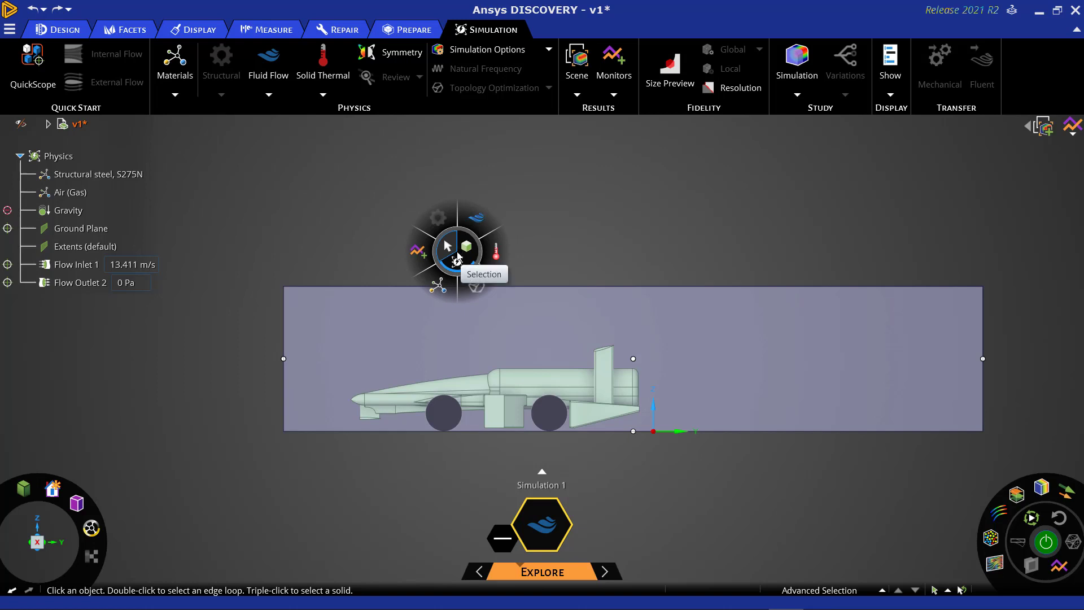
click(418, 252)
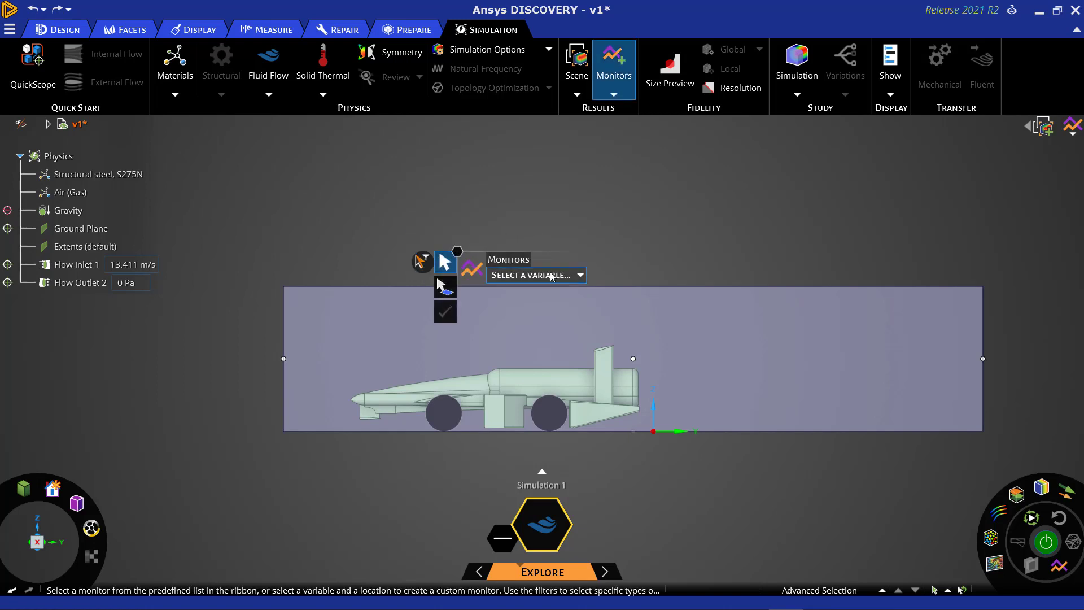
click(551, 276)
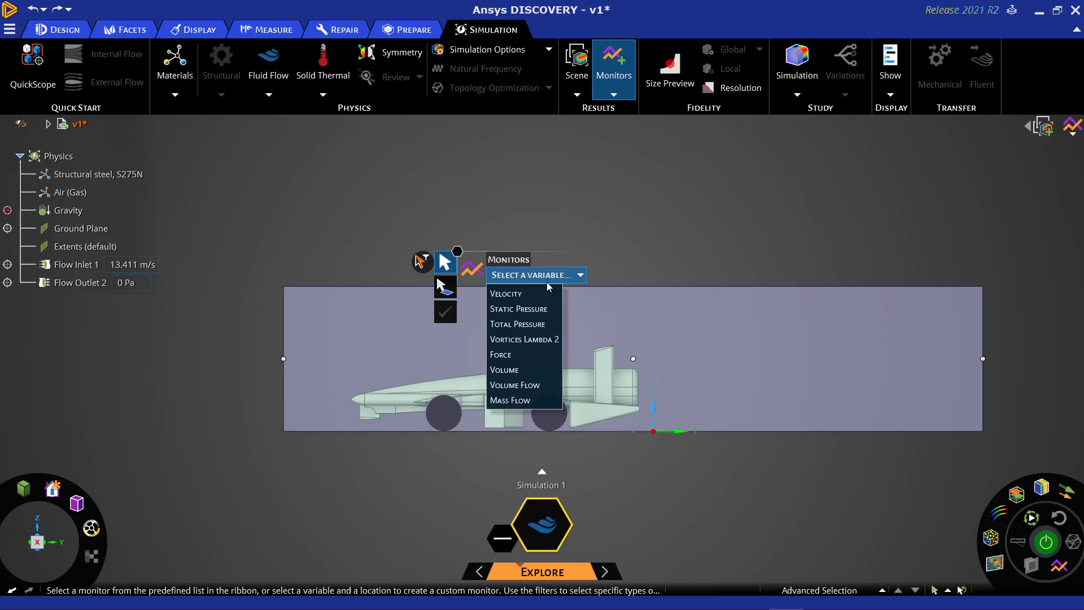
click(529, 354)
right_click(542, 327)
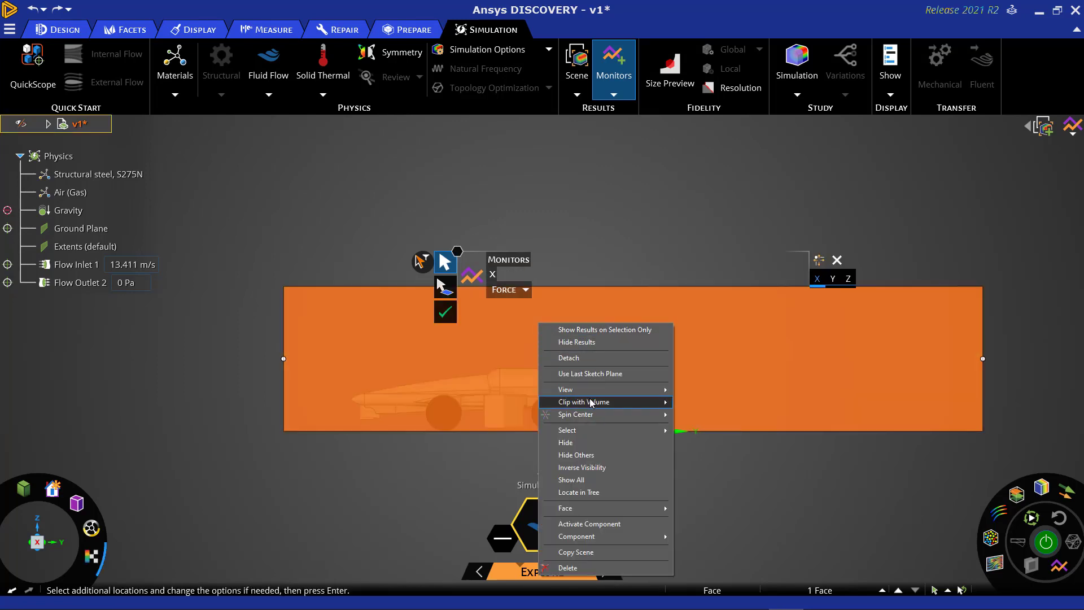
click(583, 442)
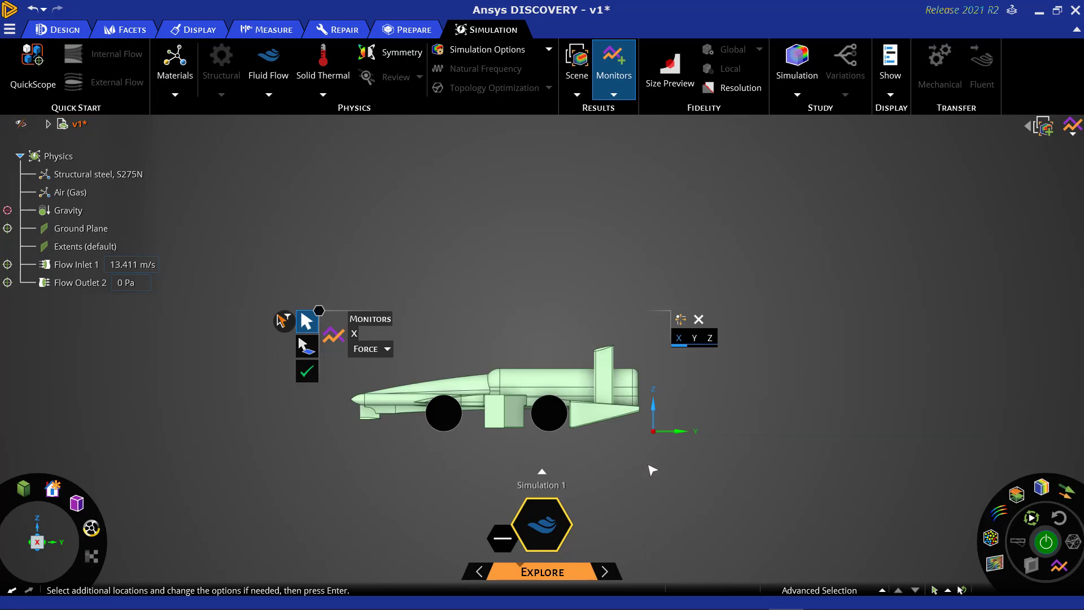
drag(647, 463, 347, 337)
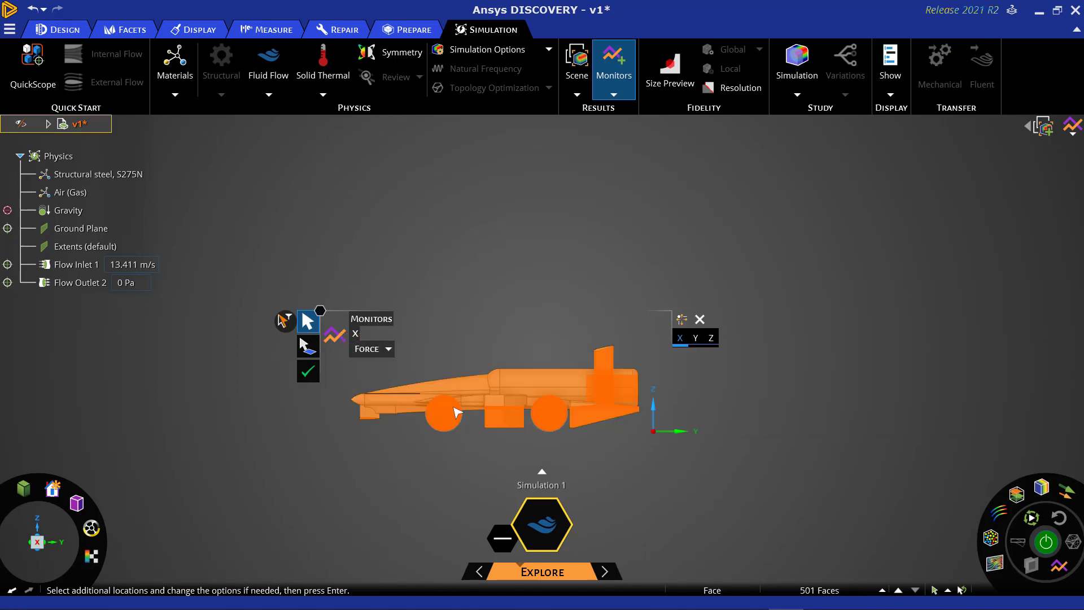
click(695, 340)
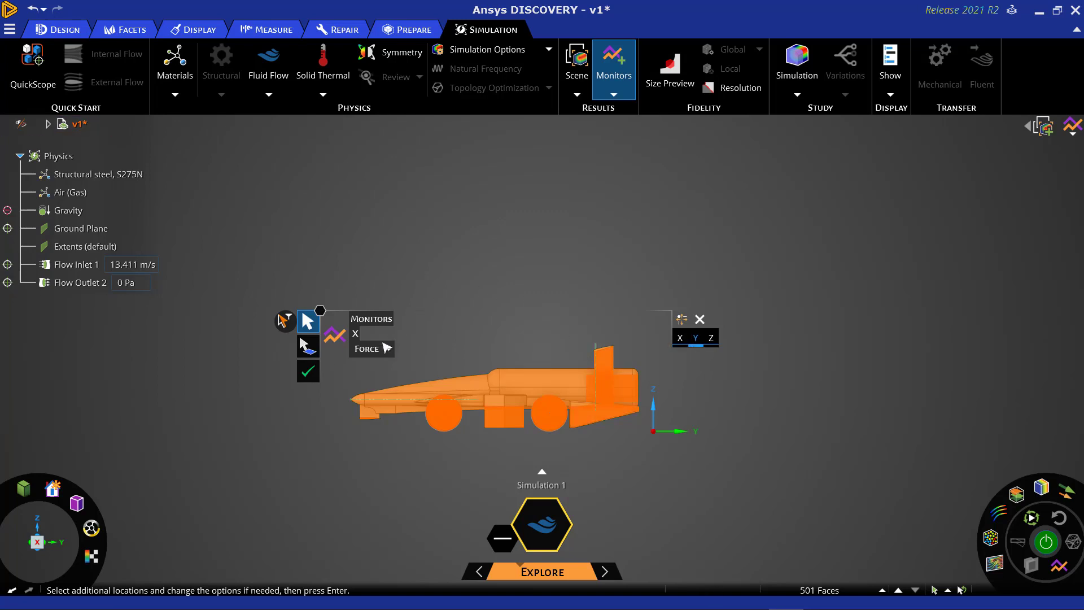
click(308, 371)
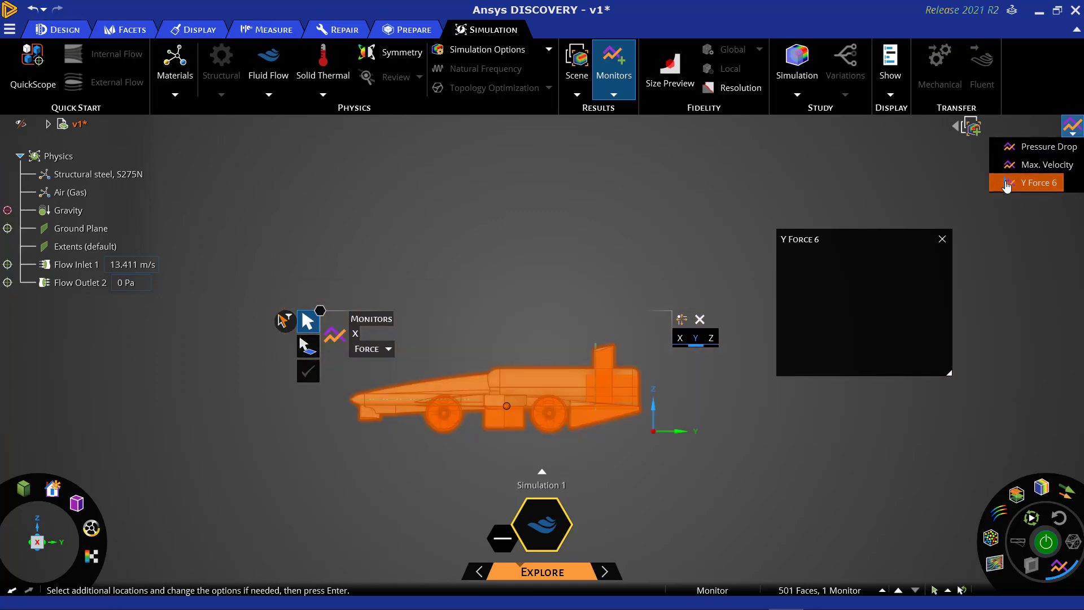
click(942, 239)
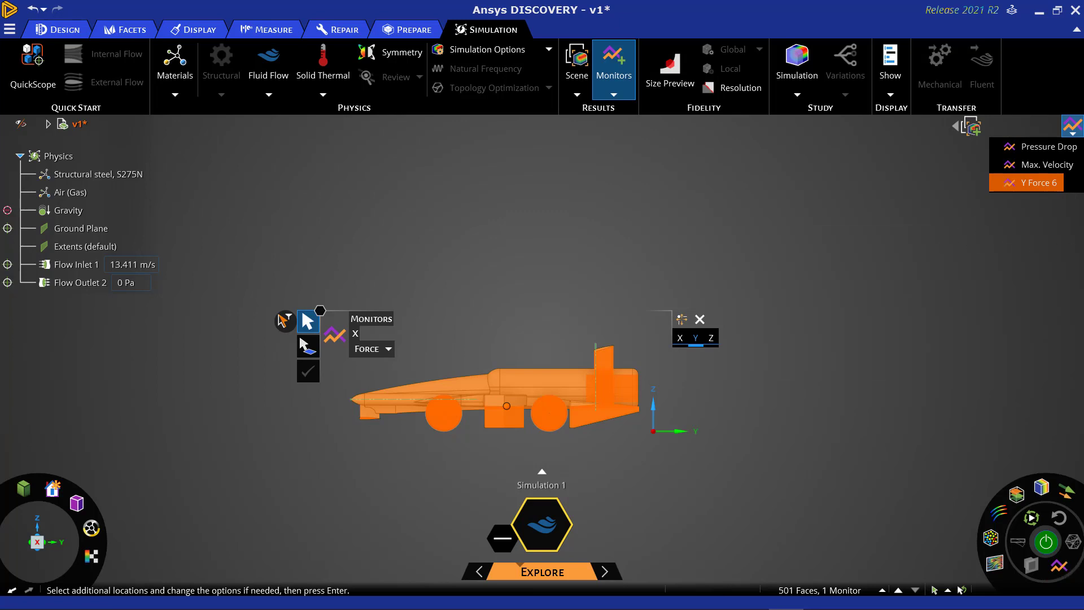
Solve the flow simulation so velocity streamlines up to about 18.6 m/s surround the car
key(Escape)
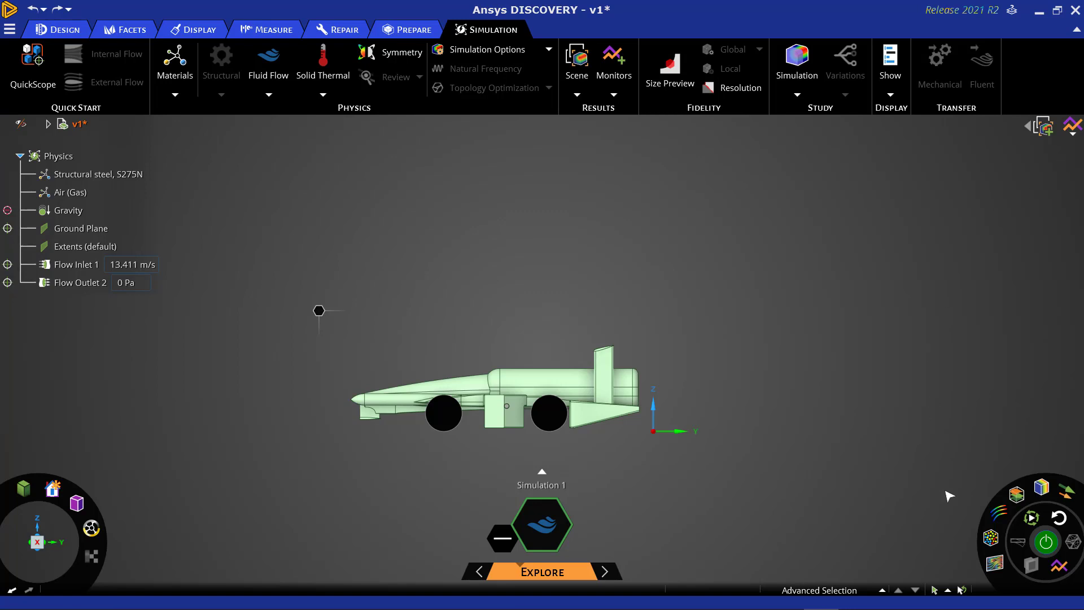
mouse_move(989, 541)
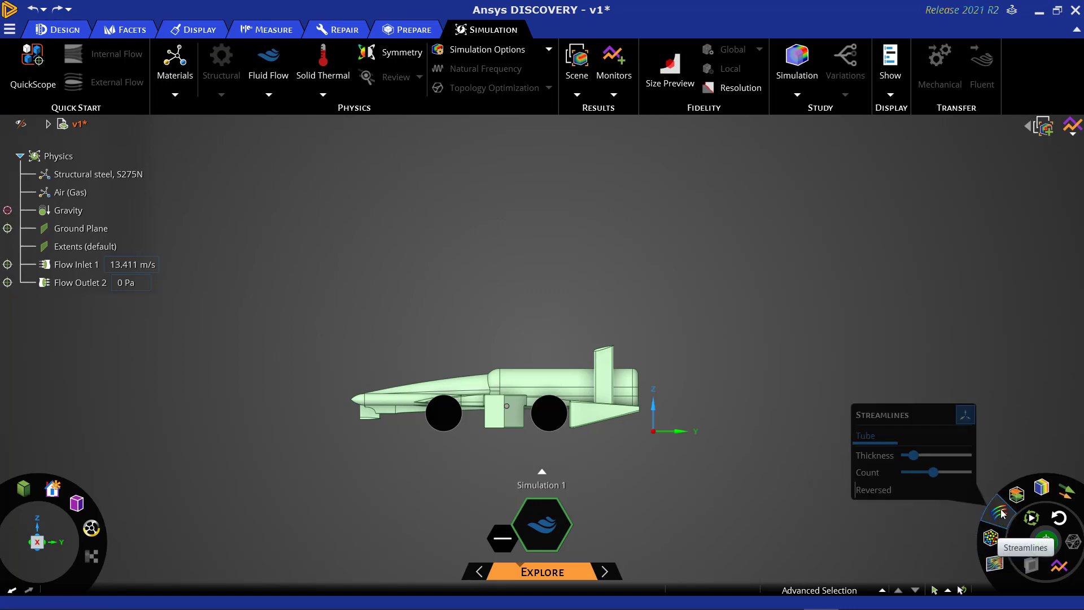
mouse_move(1048, 488)
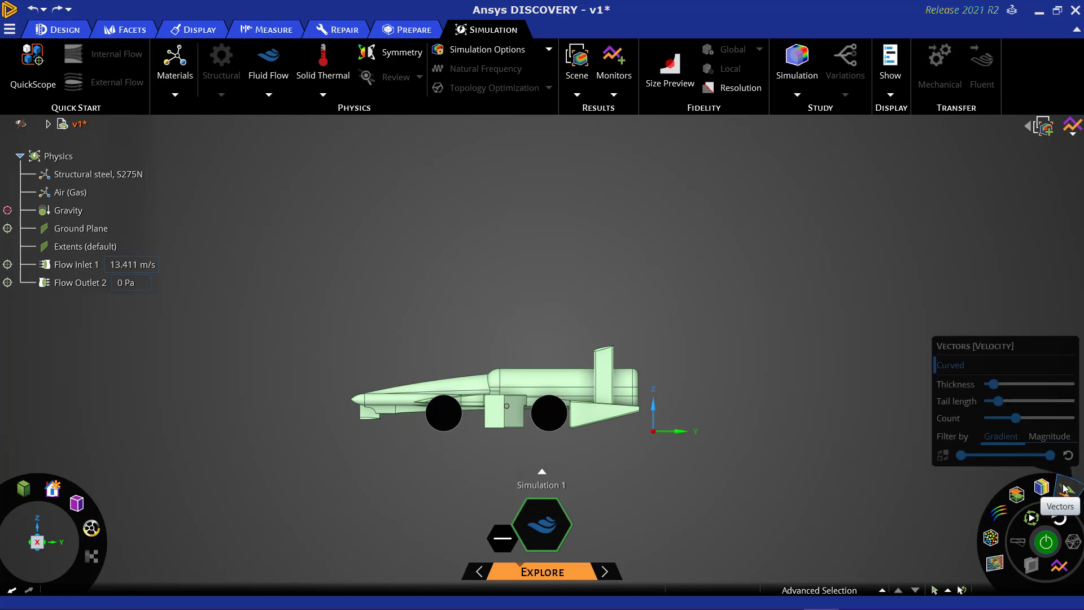
click(1045, 543)
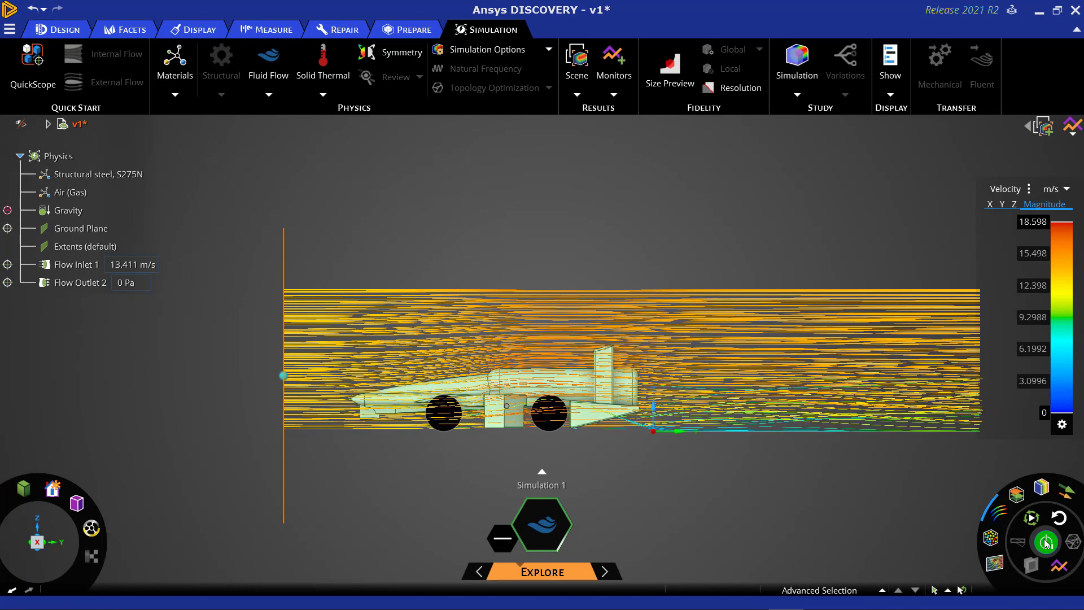
mouse_move(1017, 541)
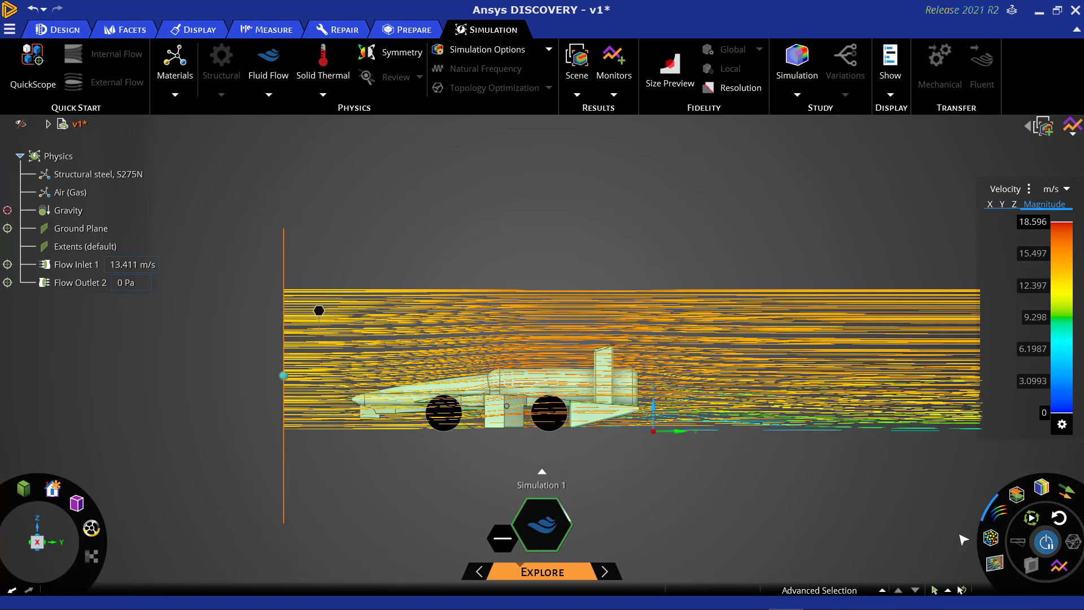
click(987, 524)
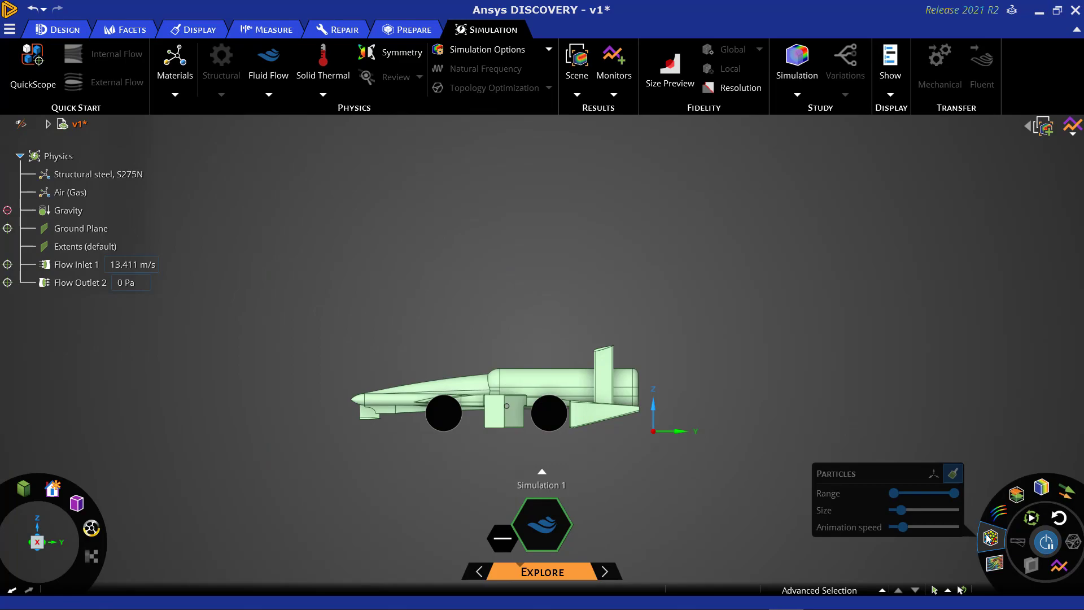
click(990, 537)
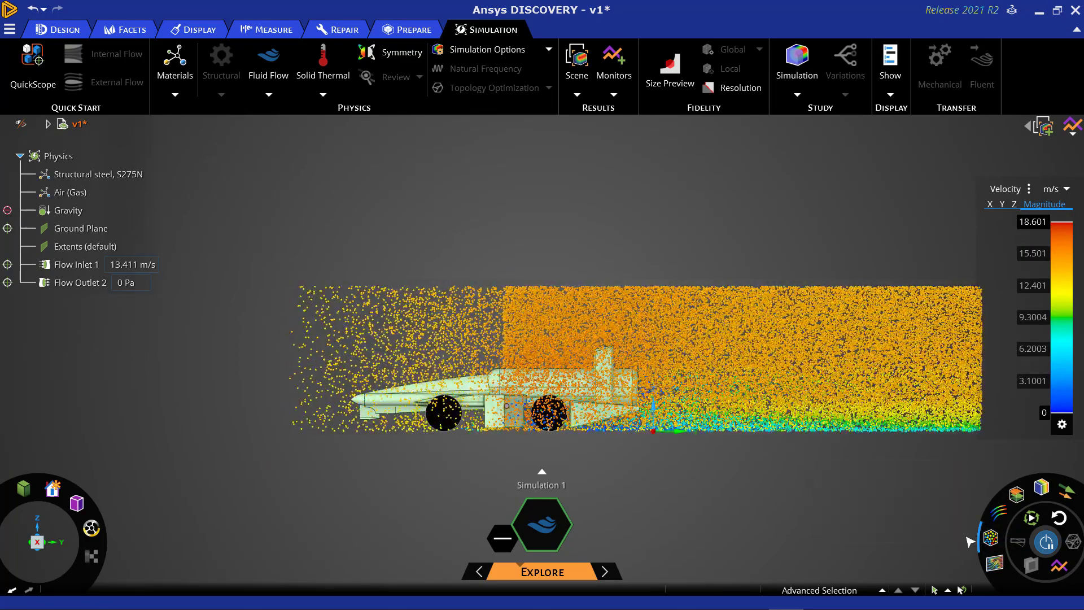
click(990, 537)
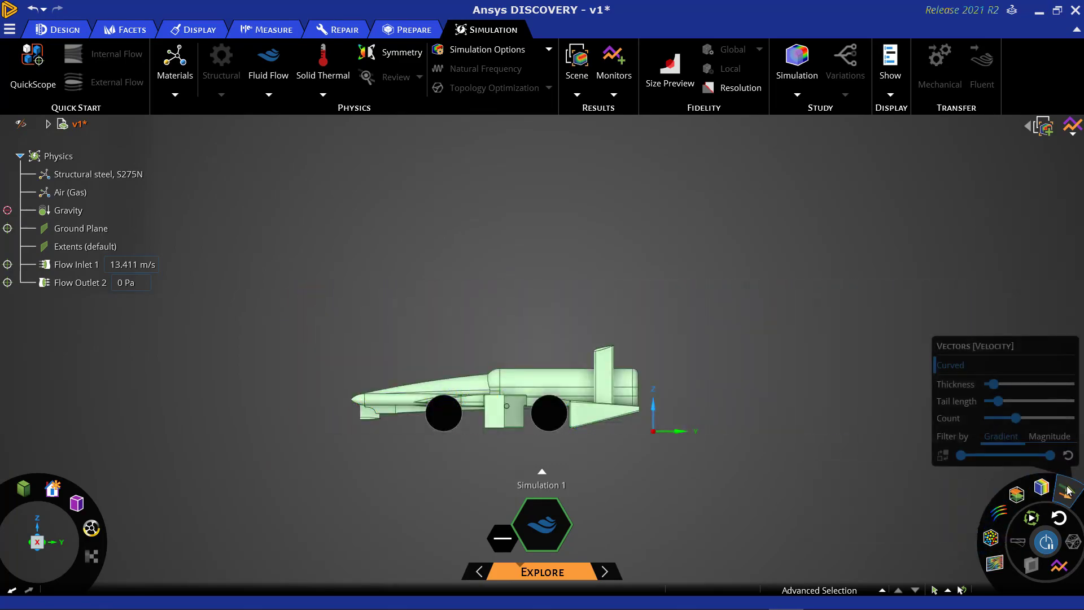
click(997, 512)
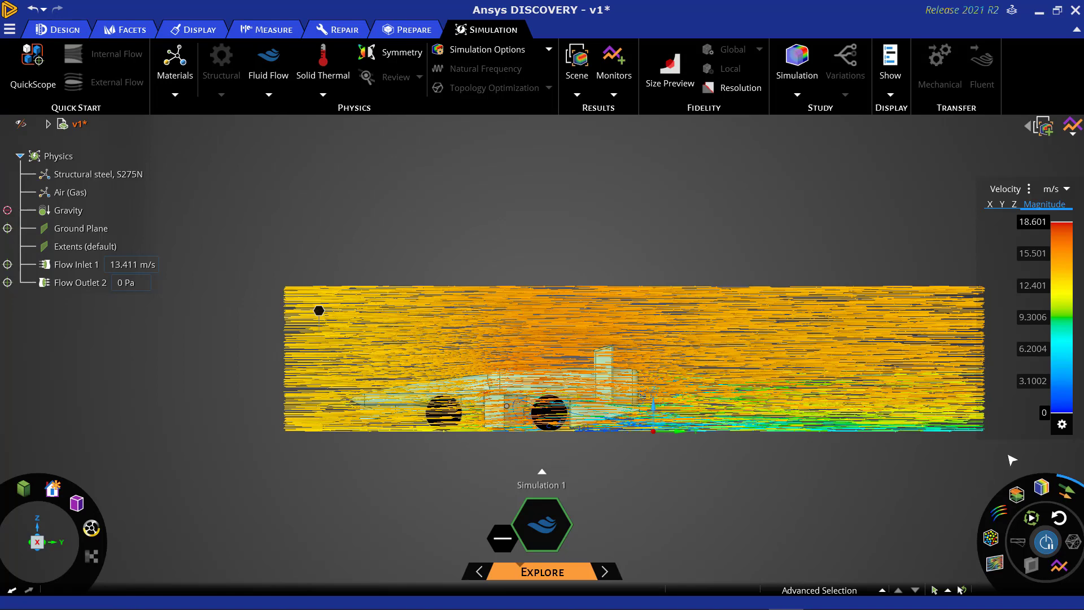
click(1065, 490)
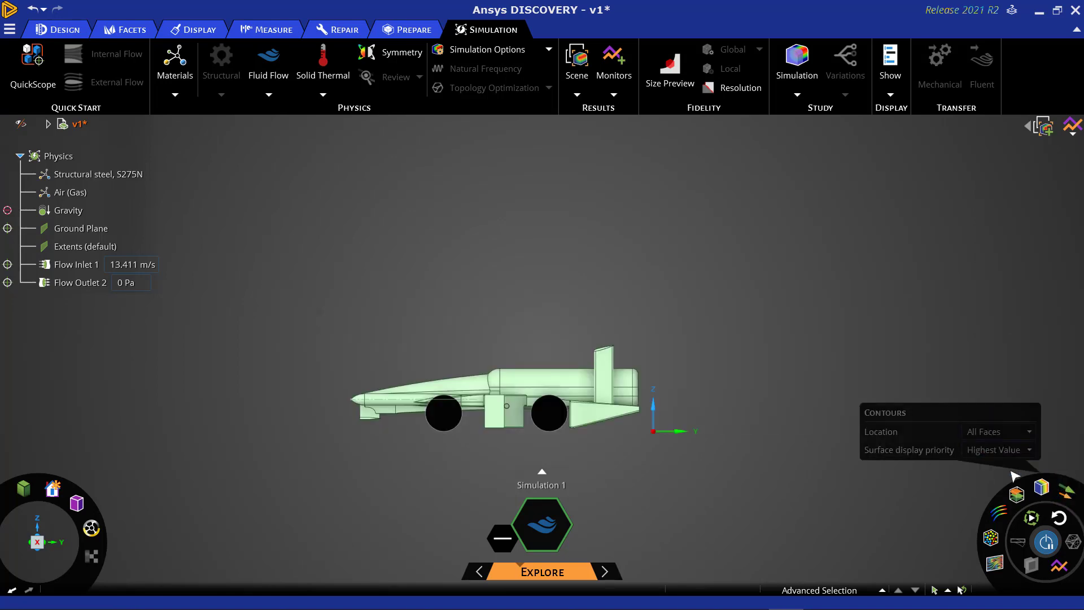
click(999, 510)
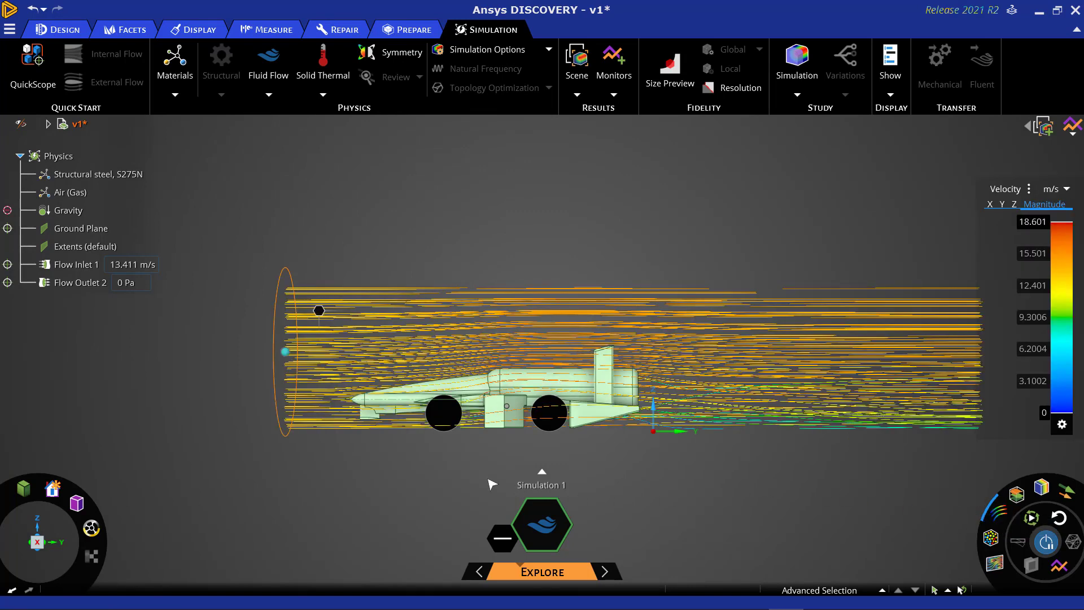
Select the streamline inlet ring and zoom in on the car to inspect the denser streamlines
click(293, 419)
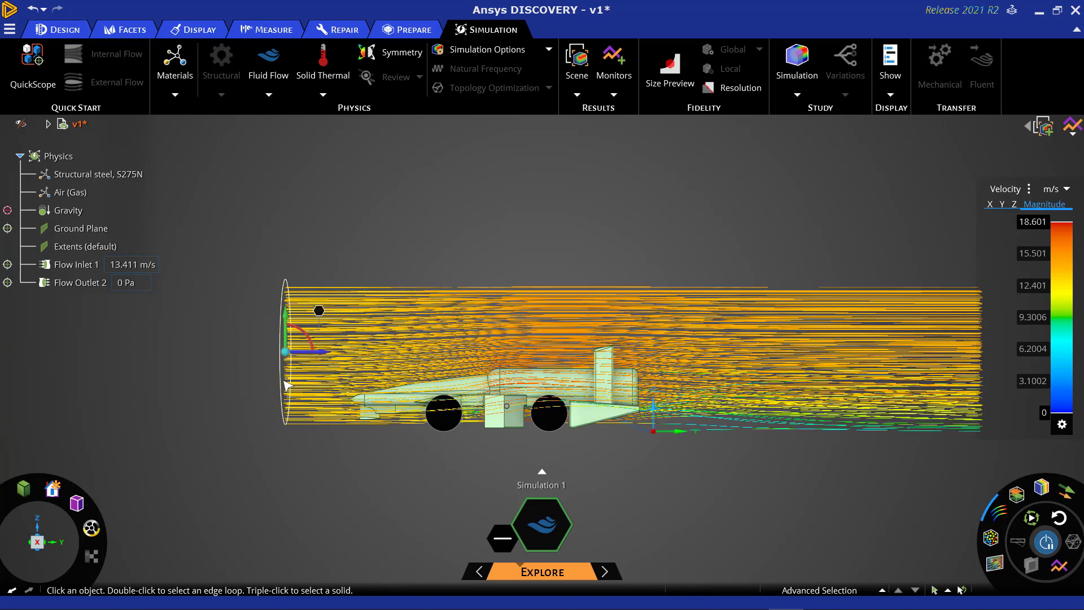
scroll(445, 412, up, 5)
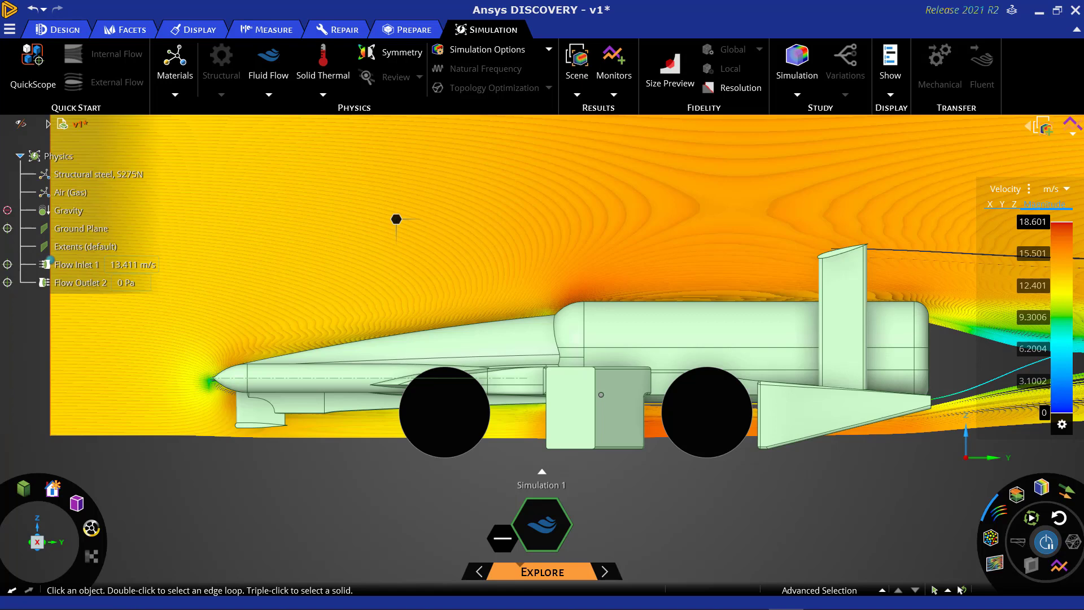
Raise the simulation fidelity to Explore, re-solving the flow with velocities peaking near 19.7 m/s
mouse_move(563, 576)
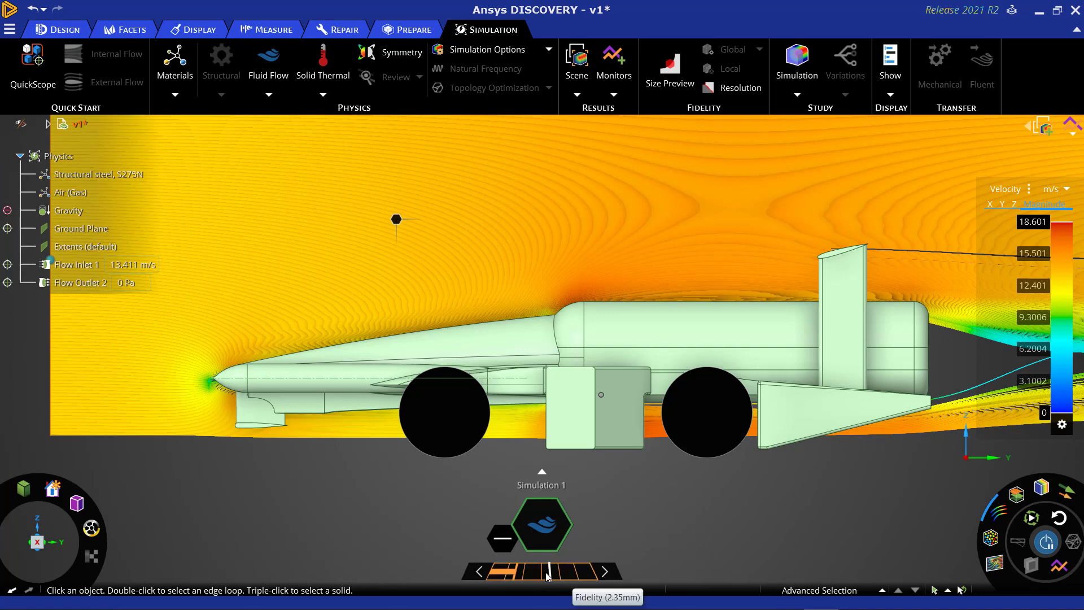
click(580, 574)
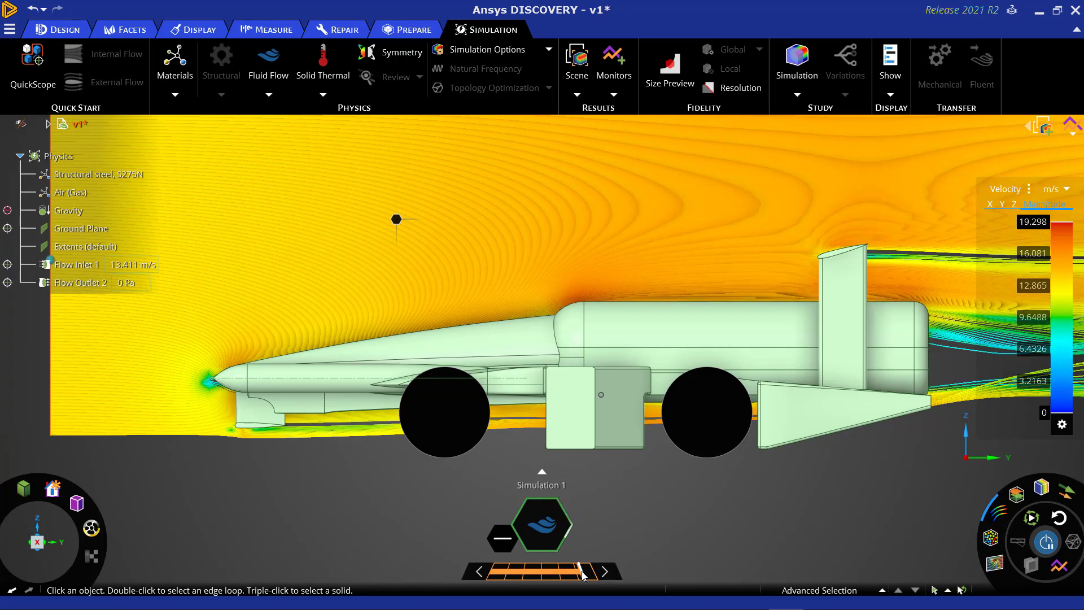
click(583, 574)
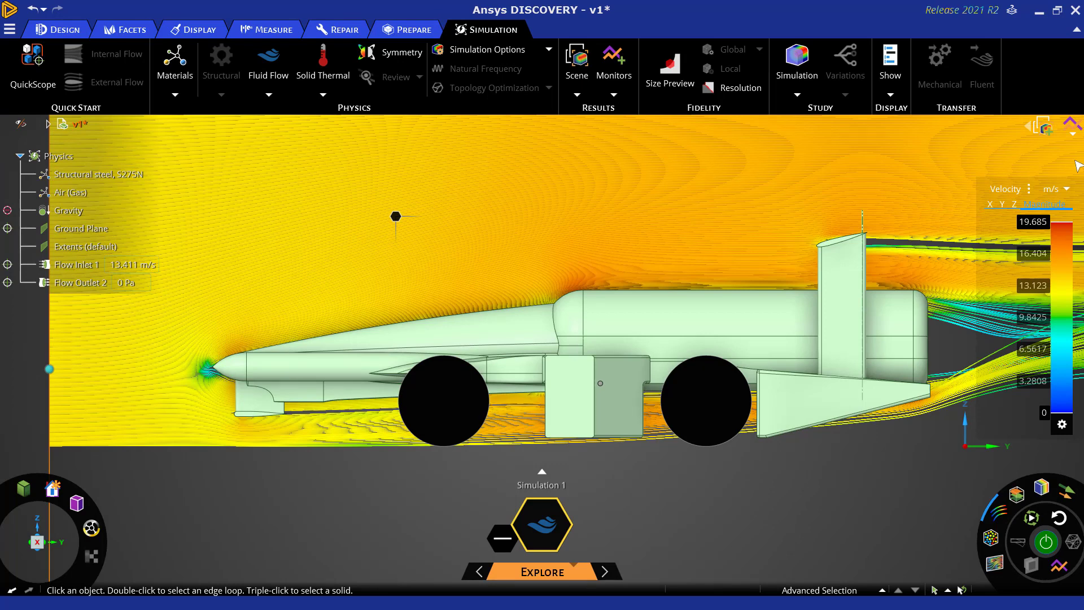
Open the Pressure Drop, Max. Velocity and Y Force 6 monitor charts to read updated values
click(1071, 125)
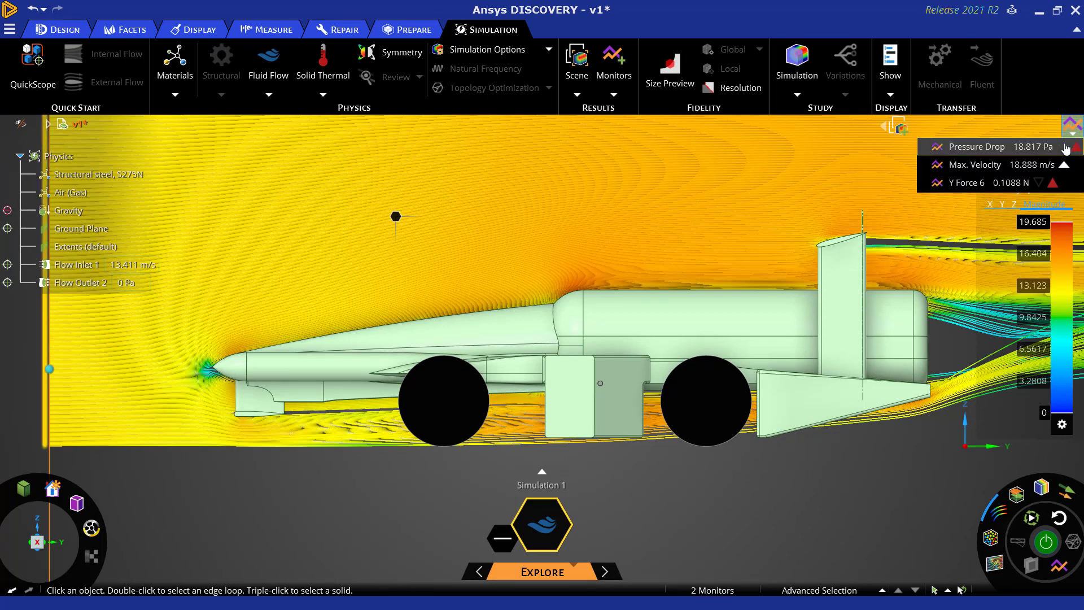
click(1064, 146)
click(1062, 165)
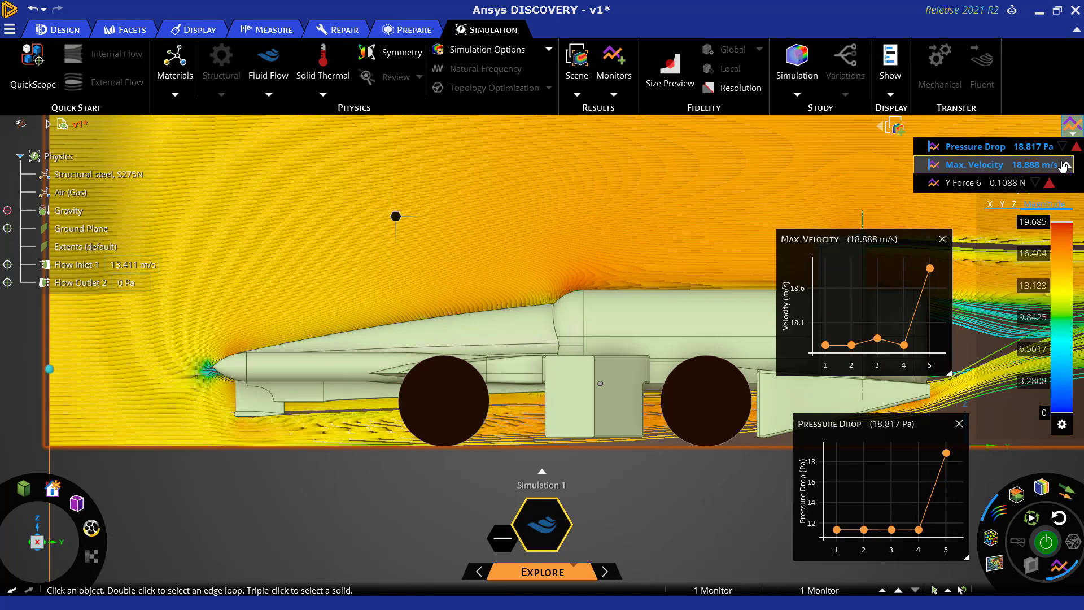
click(1058, 182)
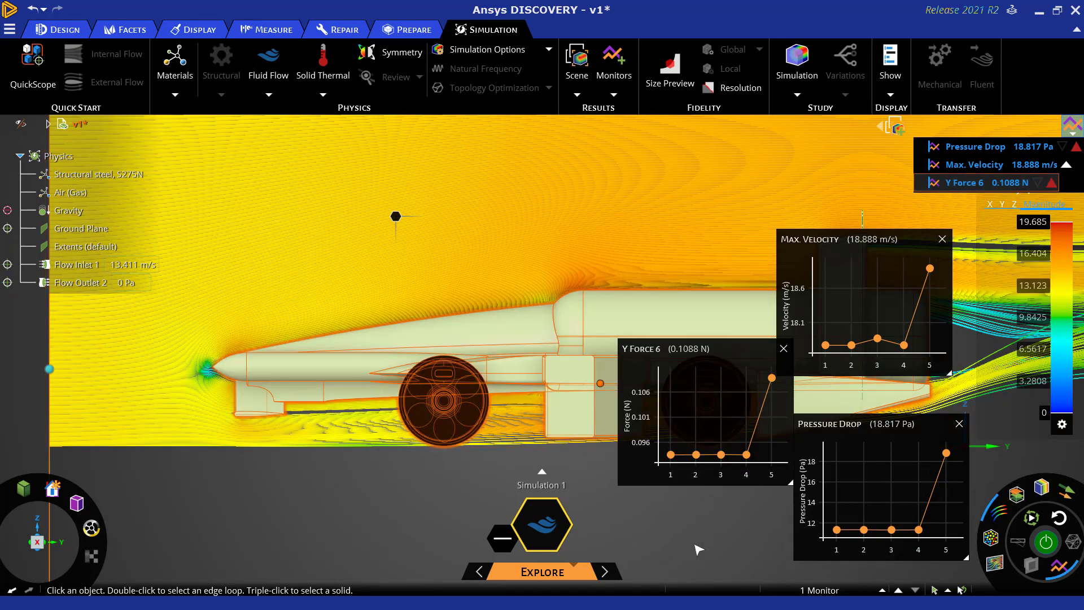
key(Escape)
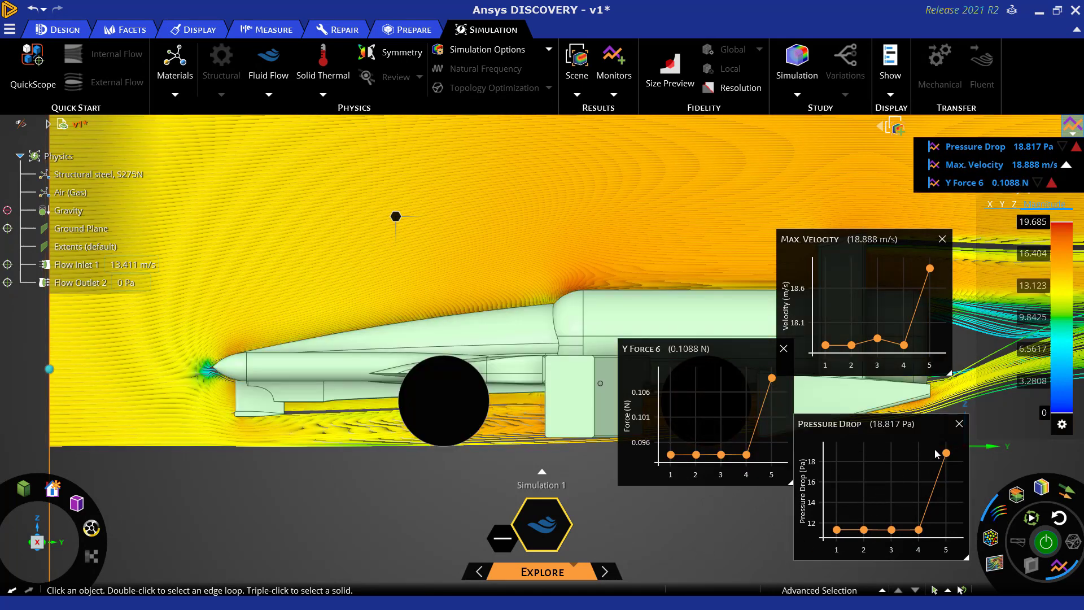
Close all three monitor charts, then zoom out and pan to show the whole flow field
mouse_move(858, 300)
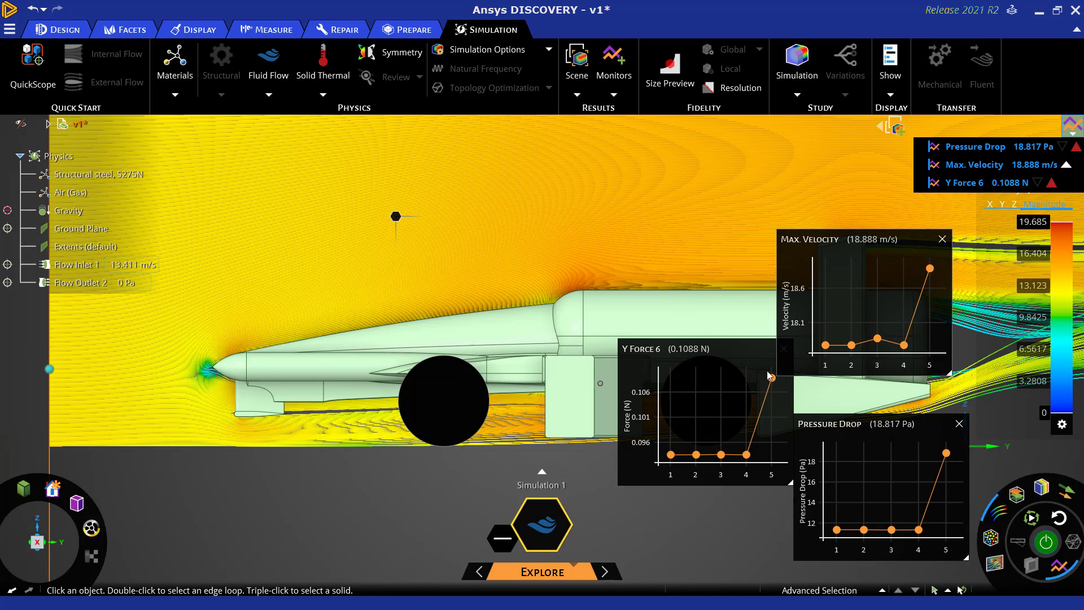
click(783, 350)
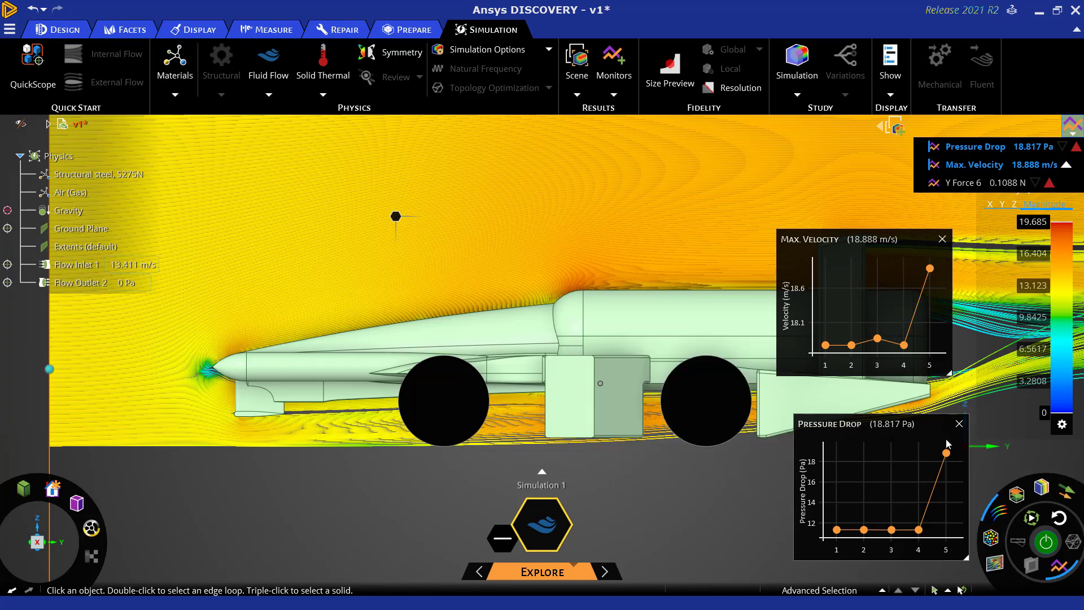
click(959, 423)
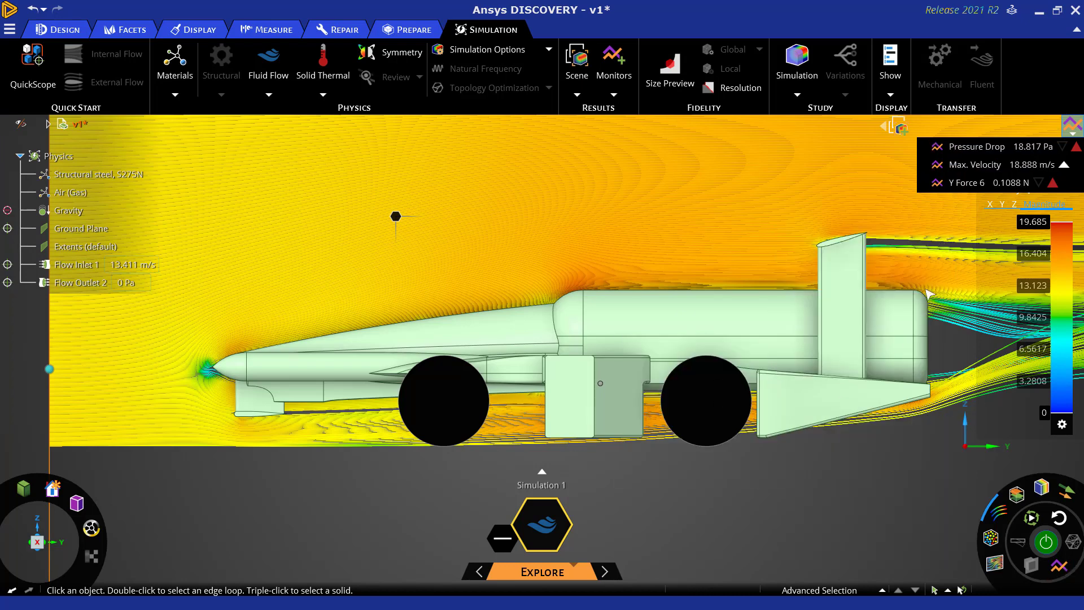
click(942, 240)
scroll(857, 398, down, 5)
shift+middle_drag(857, 398, 709, 384)
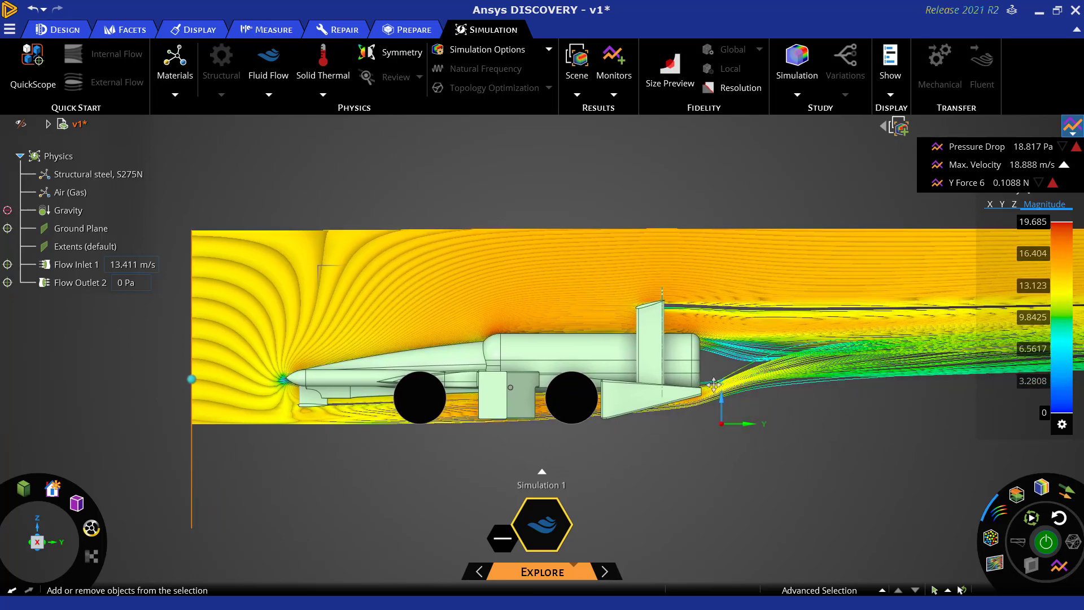